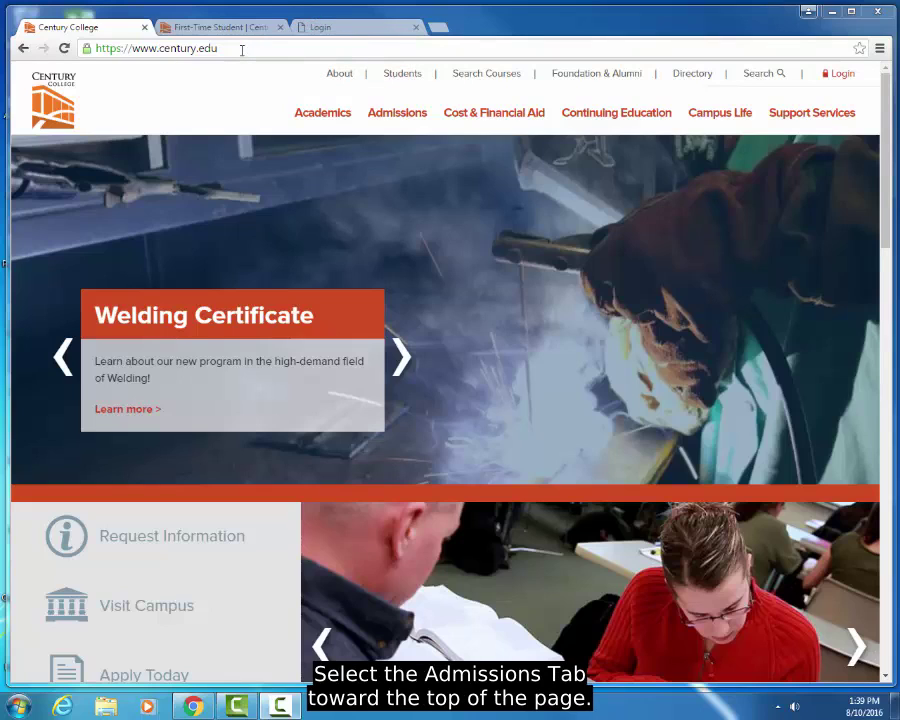
Start the Century College online application from Admissions, First-Time Student, then Apply online
left_click(386, 116)
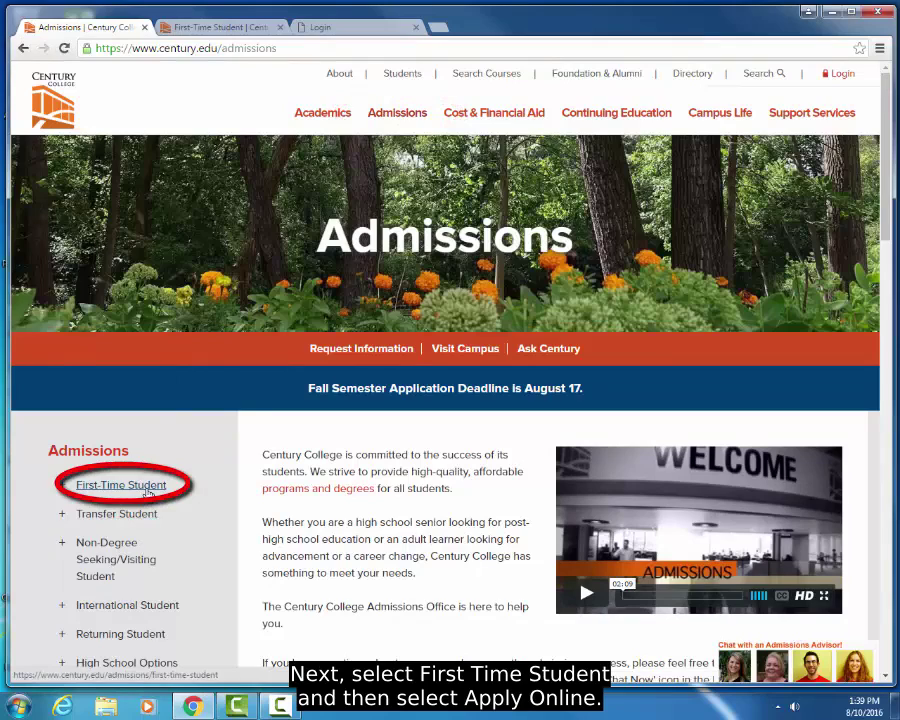
left_click(148, 490)
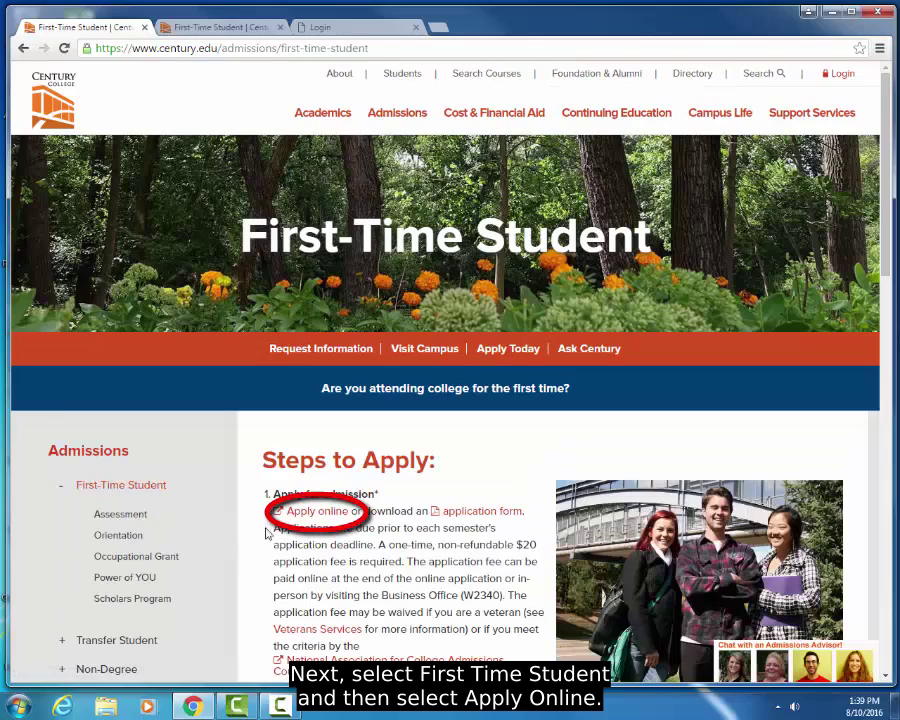
left_click(316, 516)
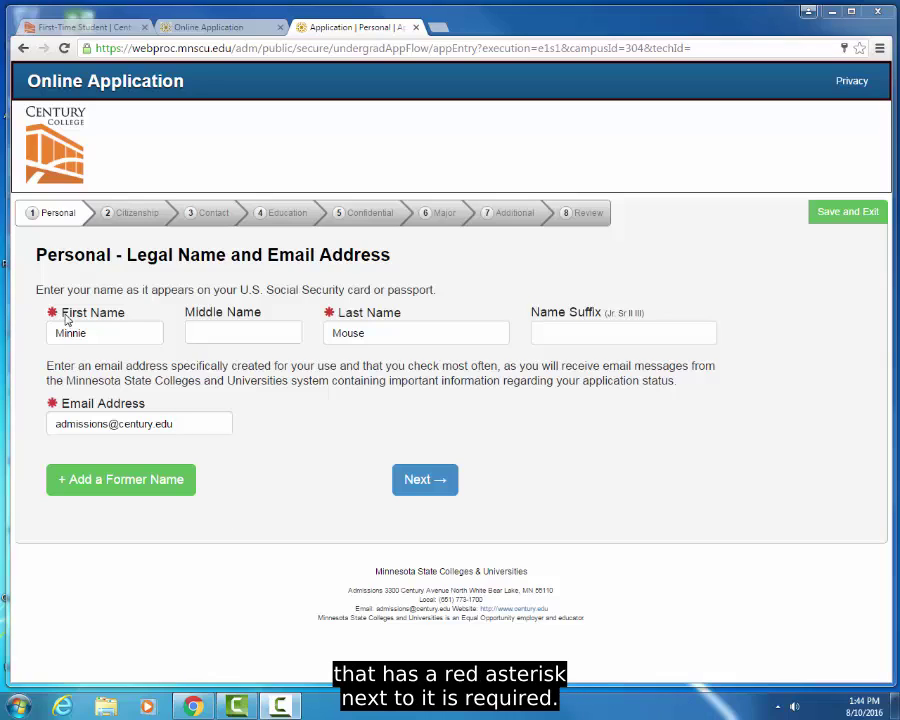
Save the legal name and email, then skip the SSN, Veteran Status and Parent Education pages
mouse_move(60, 312)
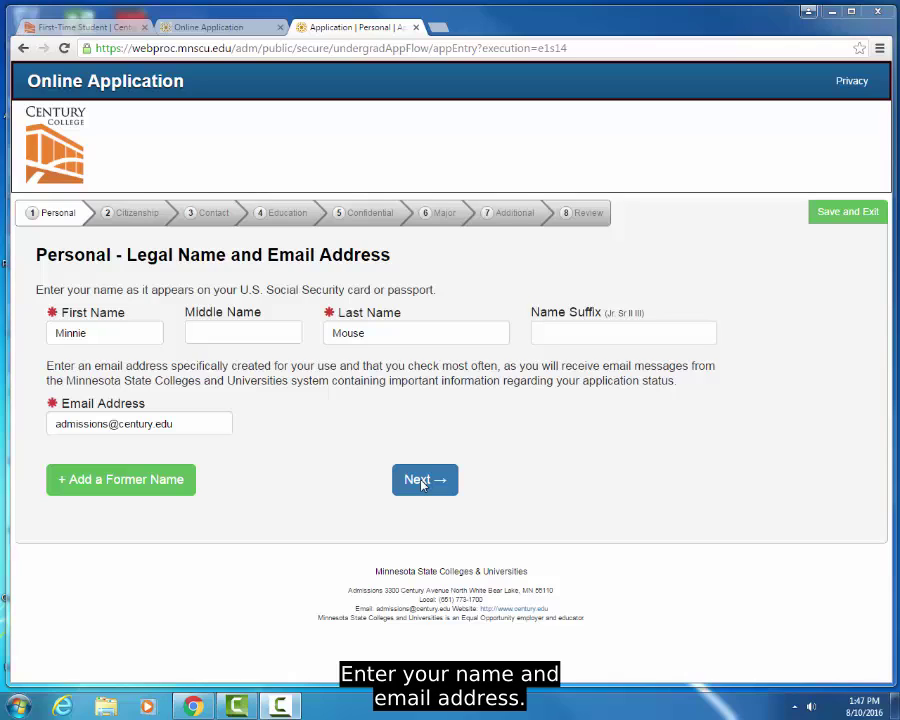
left_click(422, 483)
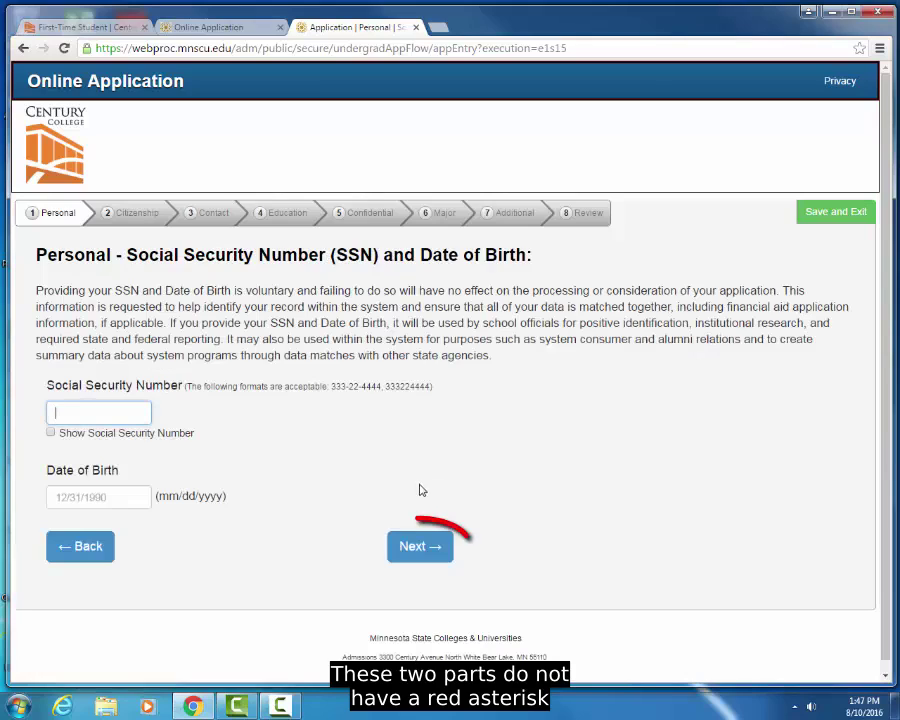
left_click(414, 548)
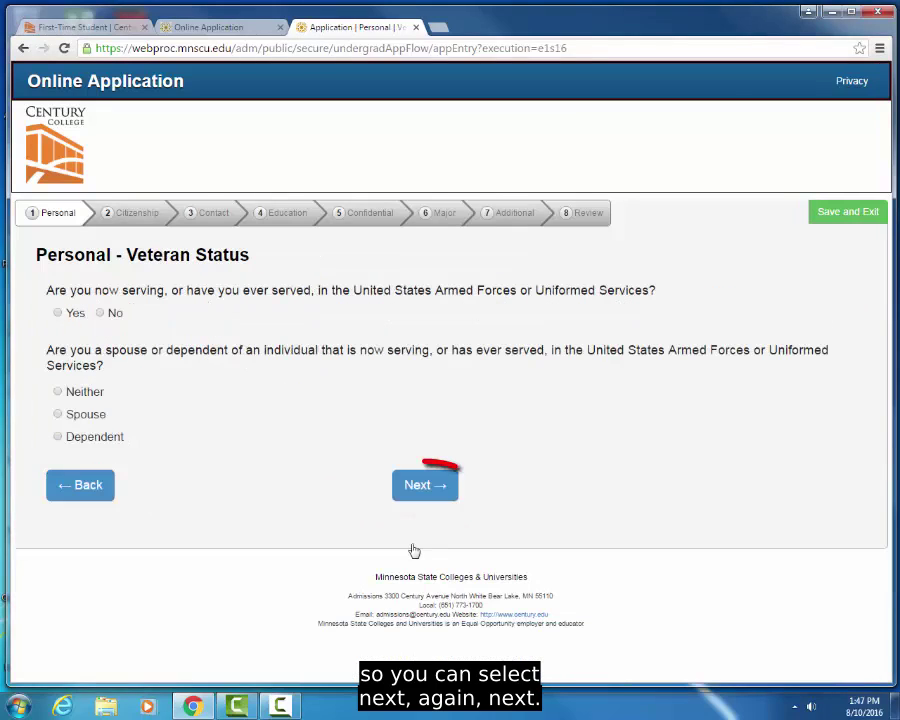
left_click(426, 490)
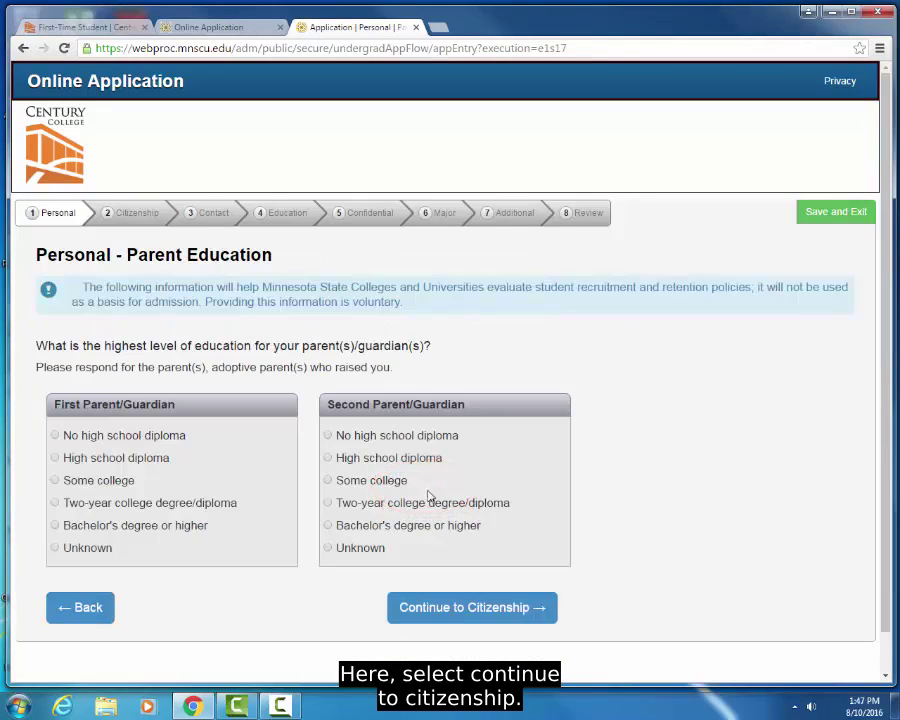
left_click(441, 609)
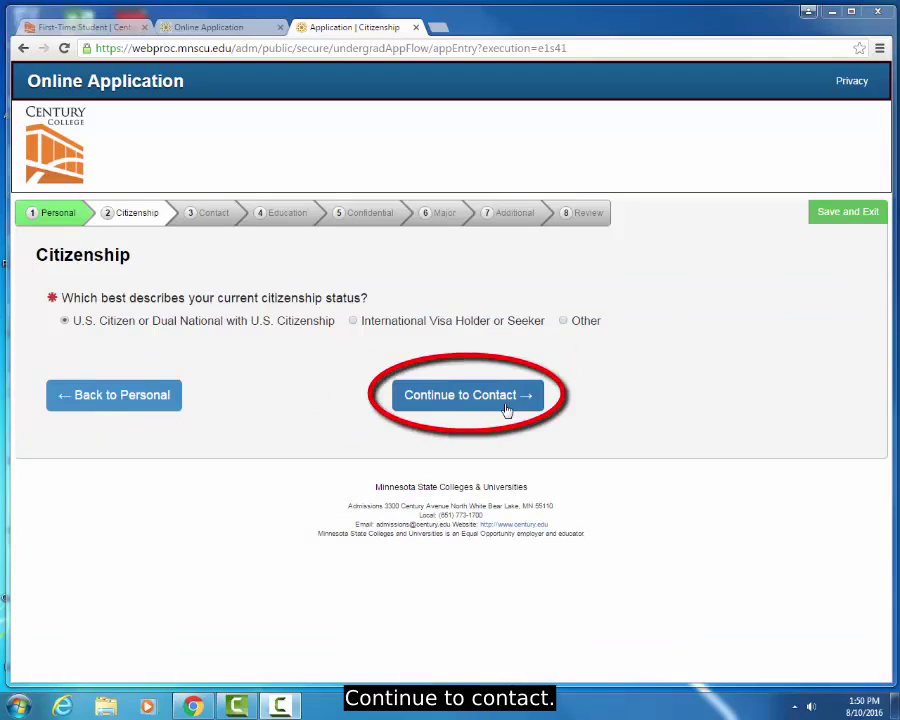
Record U.S. citizenship, 15-year Minnesota residency, the permanent address and a home phone
left_click(506, 406)
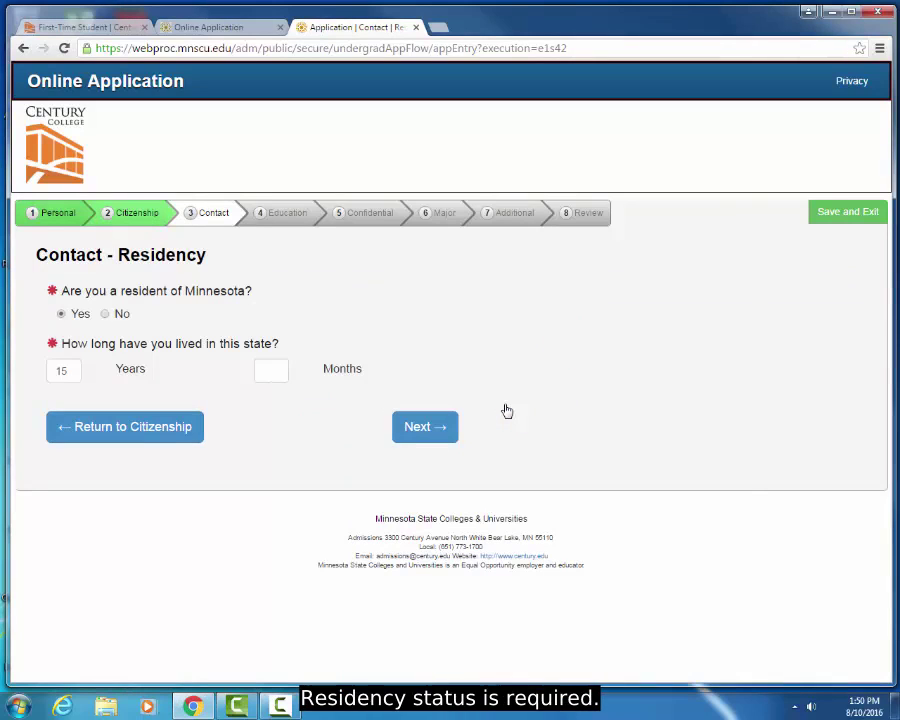
left_click(424, 427)
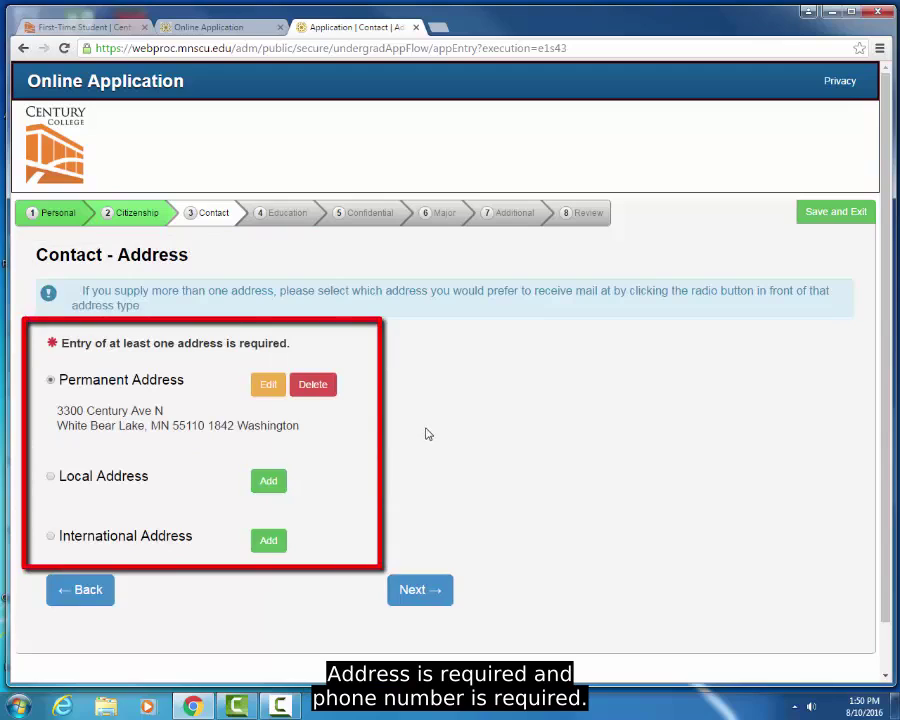
left_click(410, 590)
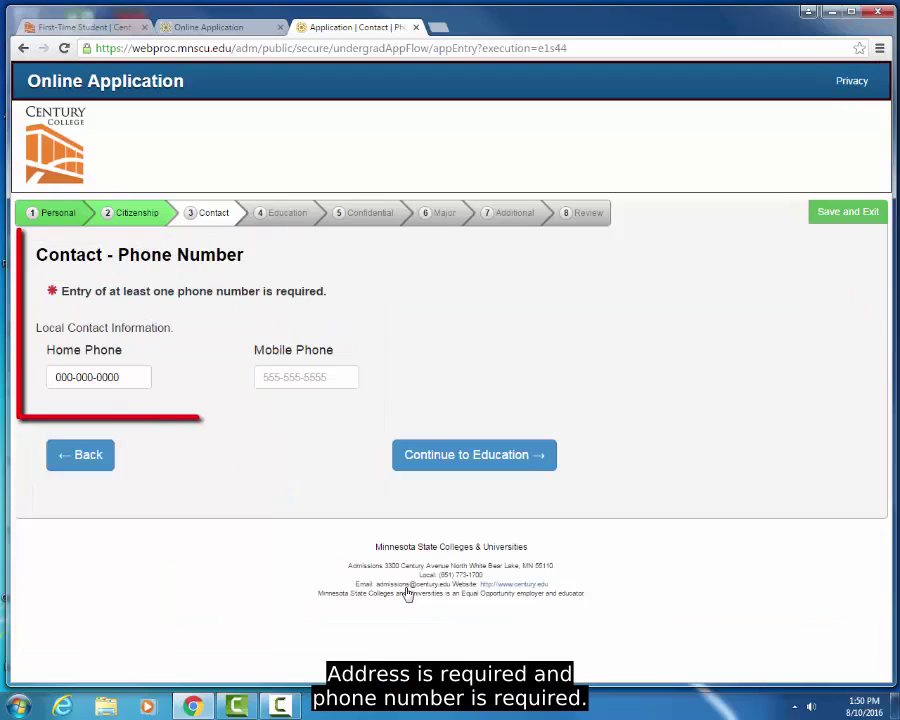
left_click(491, 458)
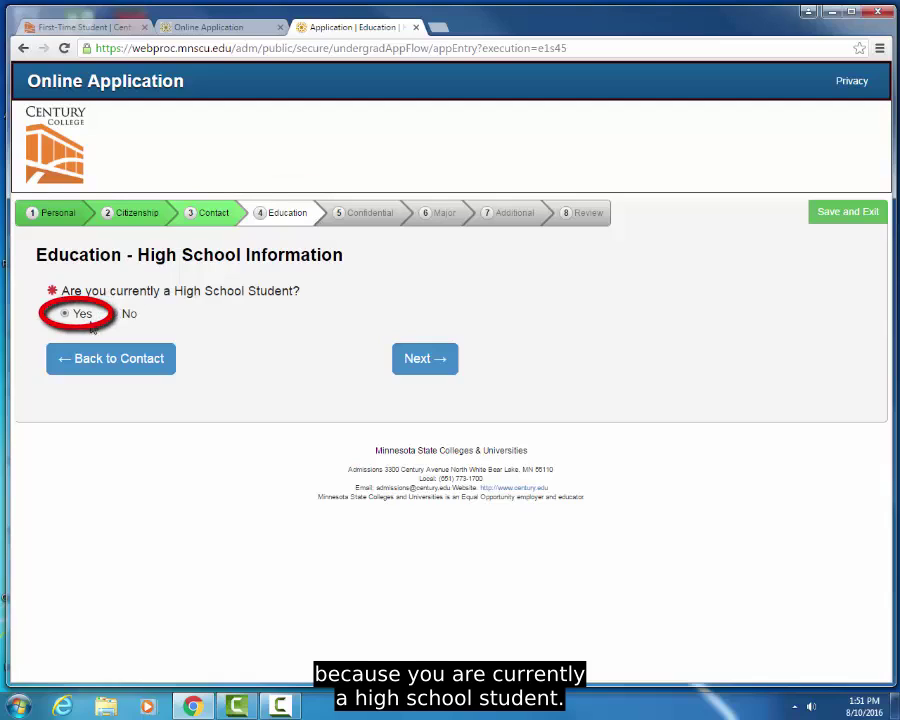
Record a current Minnesota high school student graduating 06/2018, skipping preparation standards and colleges attended
left_click(422, 369)
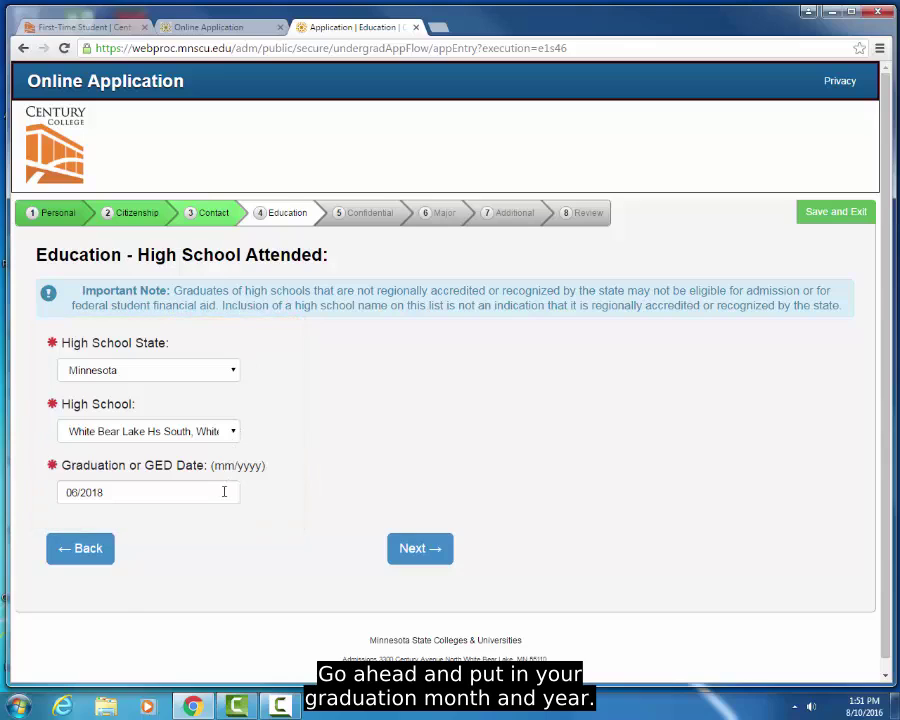
left_click(414, 551)
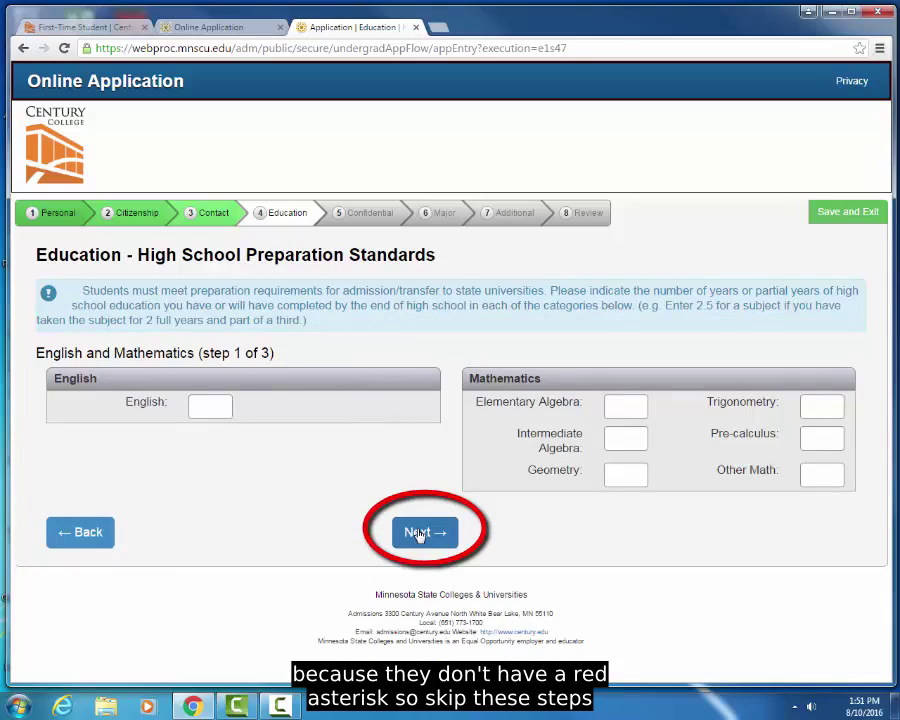
left_click(418, 533)
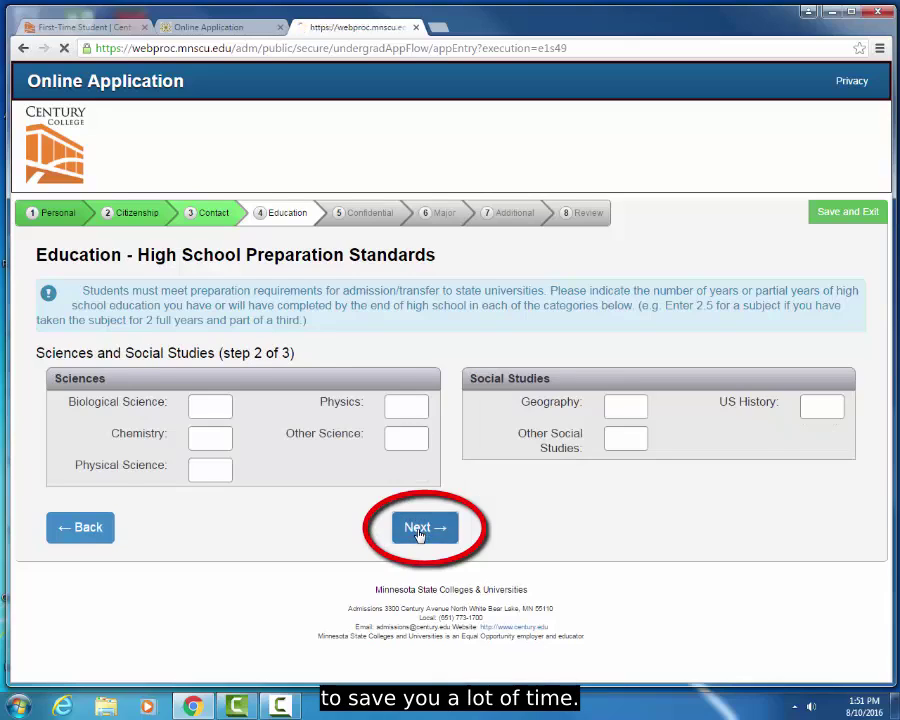
left_click(418, 533)
left_click(418, 533)
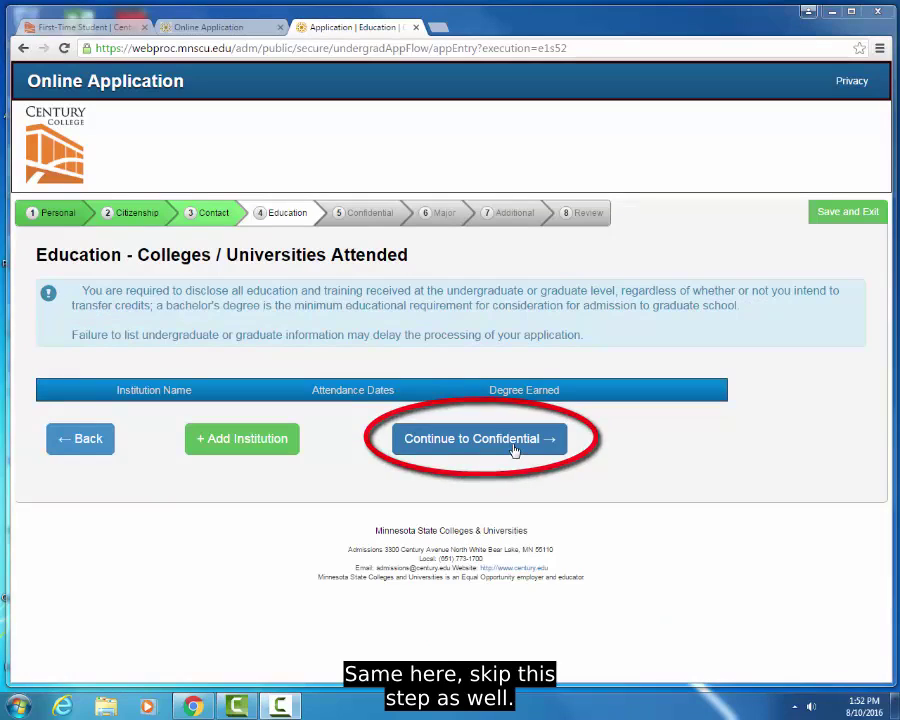
left_click(512, 453)
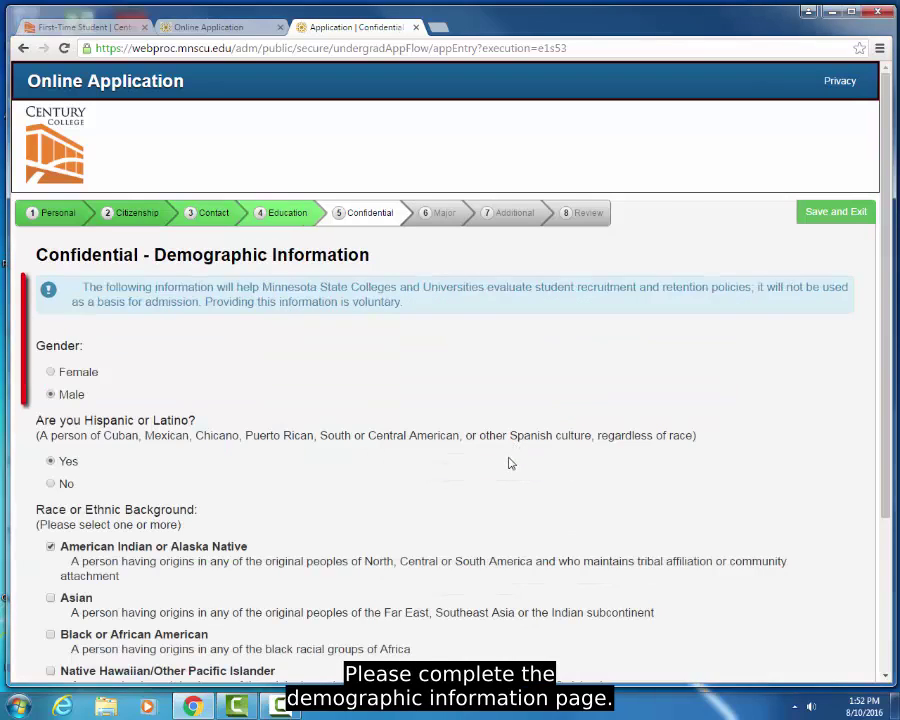
Save the demographic answers and keep Fall Semester 2016 as the start term
scroll(512, 457, "down", 1)
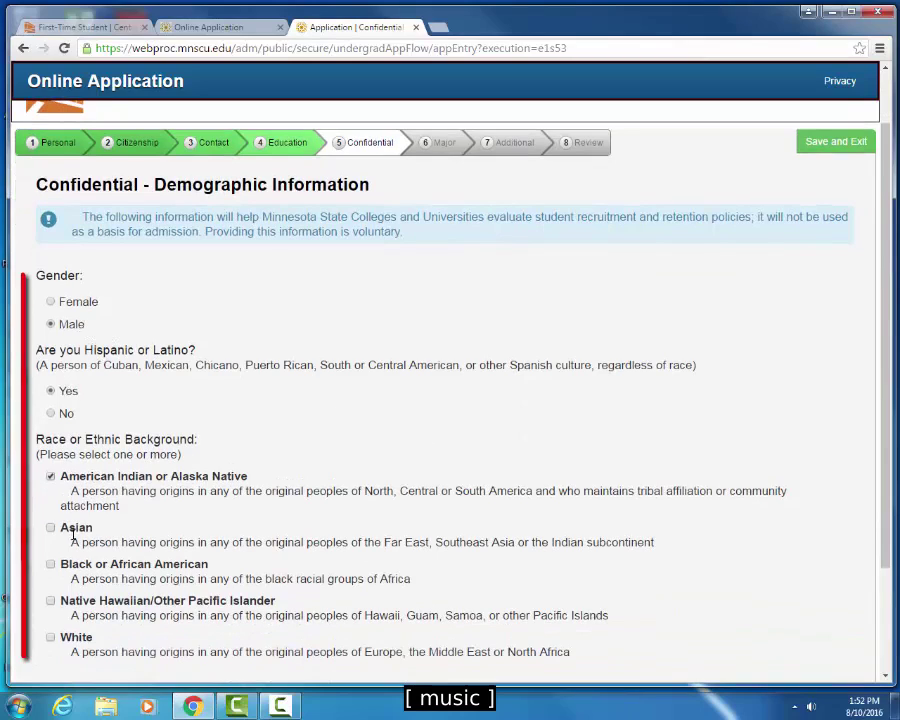
scroll(126, 543, "down", 2)
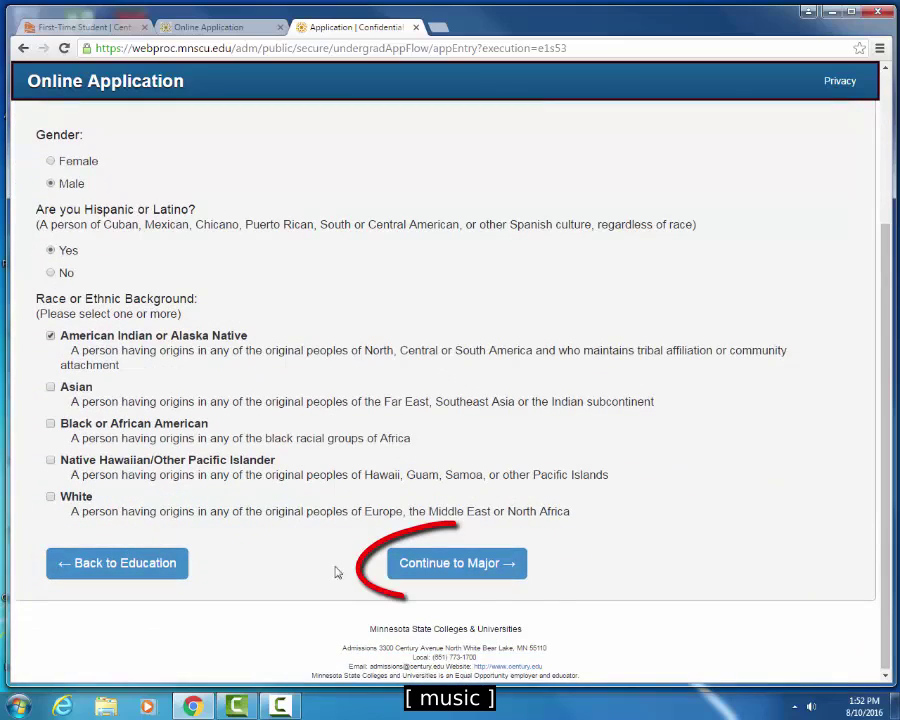
left_click(432, 566)
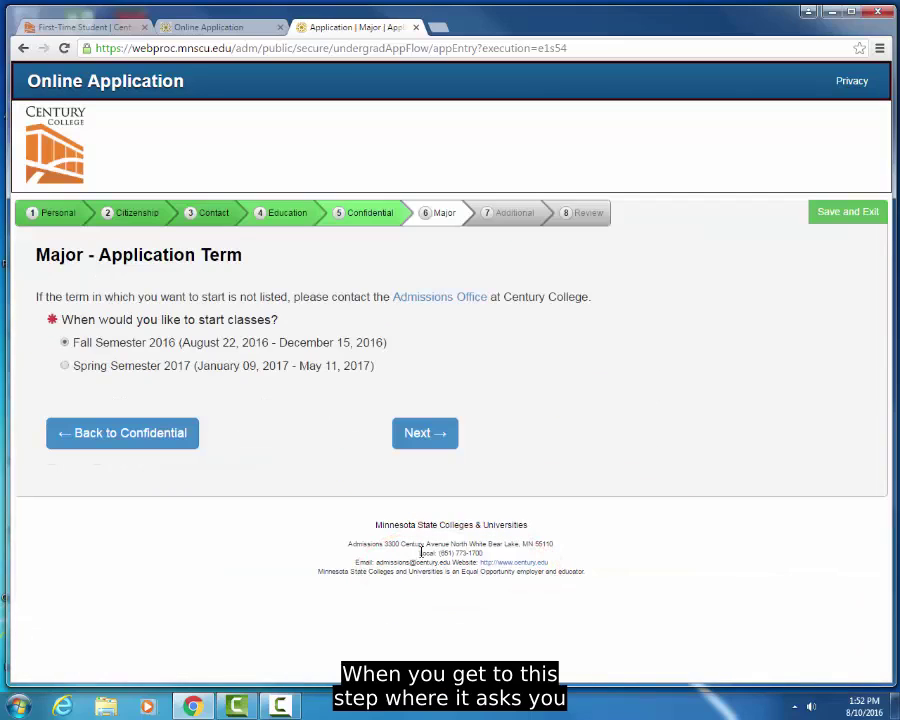
left_click(425, 433)
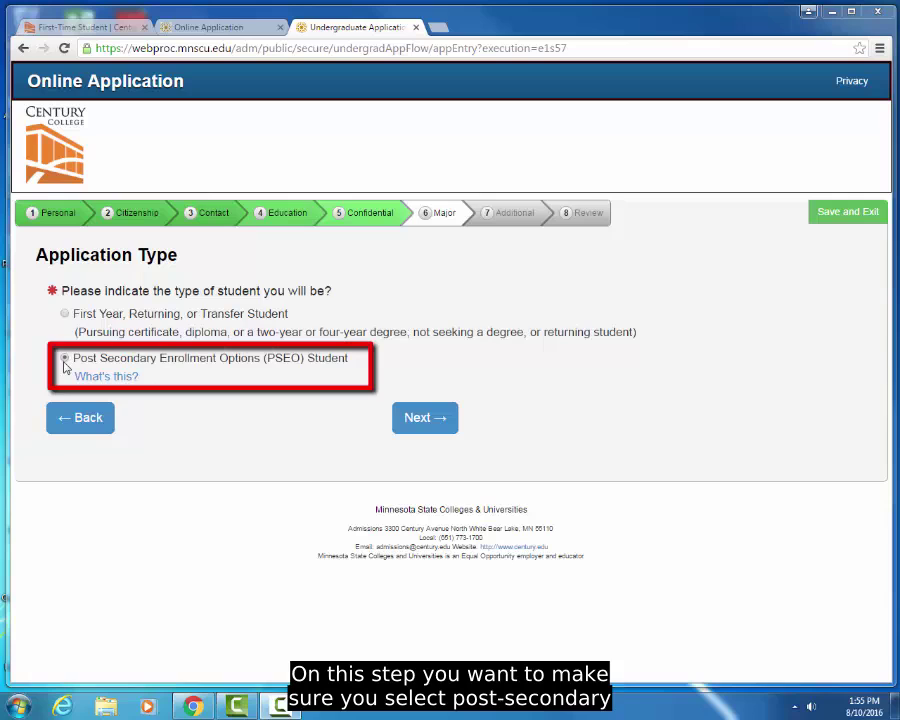
Mark the applicant as PSEO, completing courses to transfer without a degree, never attended Century College
left_click(64, 358)
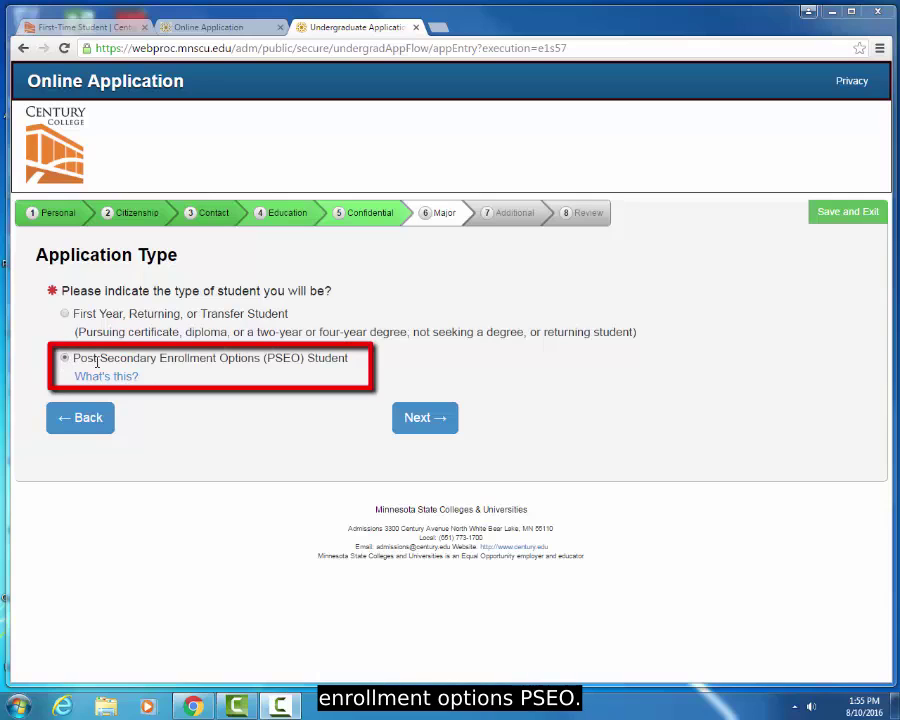
left_click(412, 417)
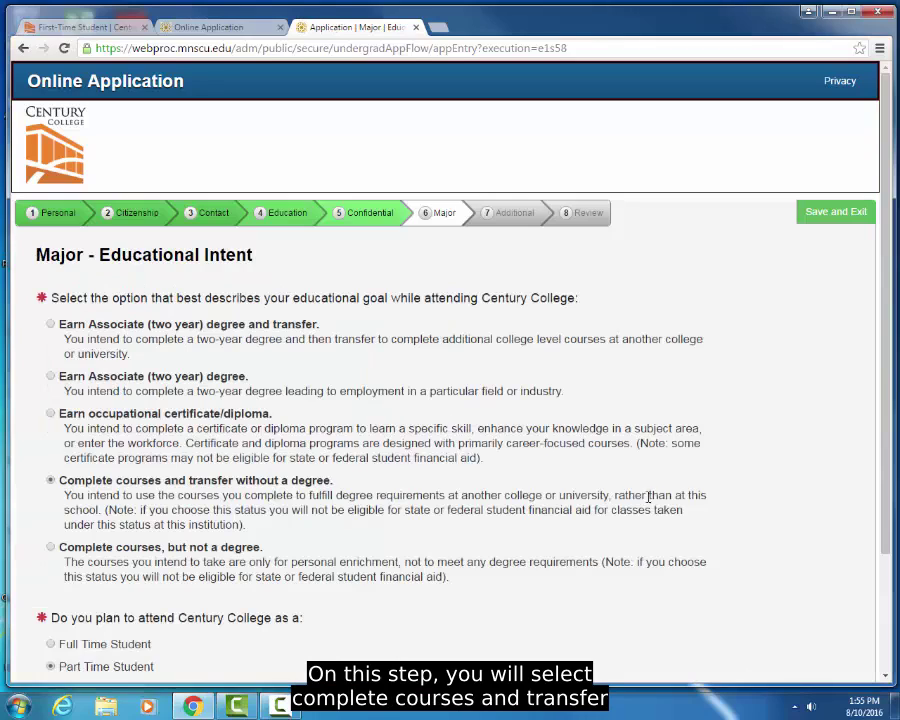
left_click(50, 481)
scroll(52, 487, "down", 3)
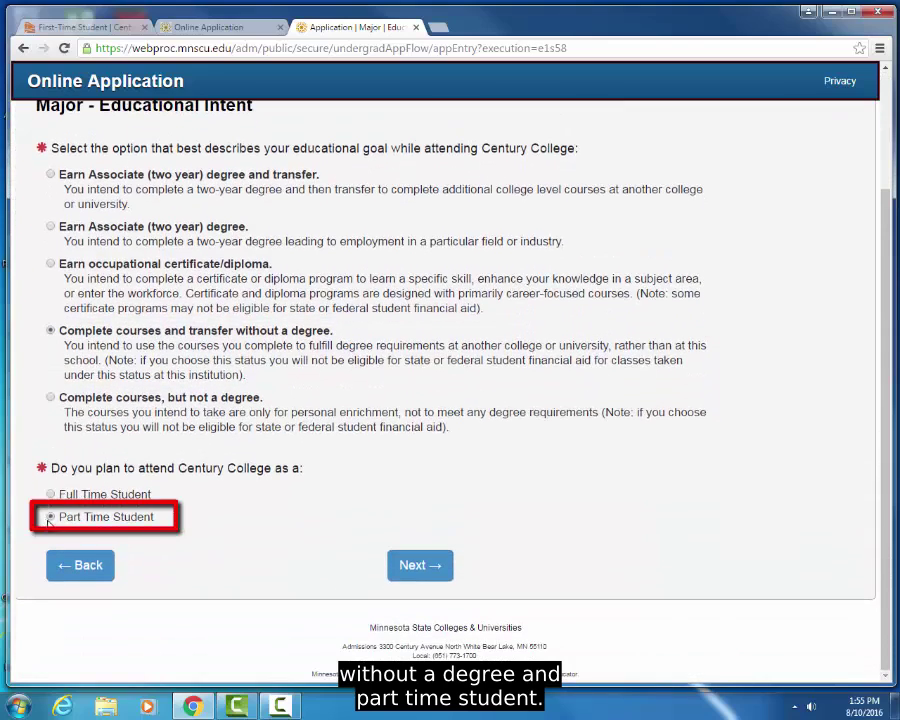
left_click(400, 568)
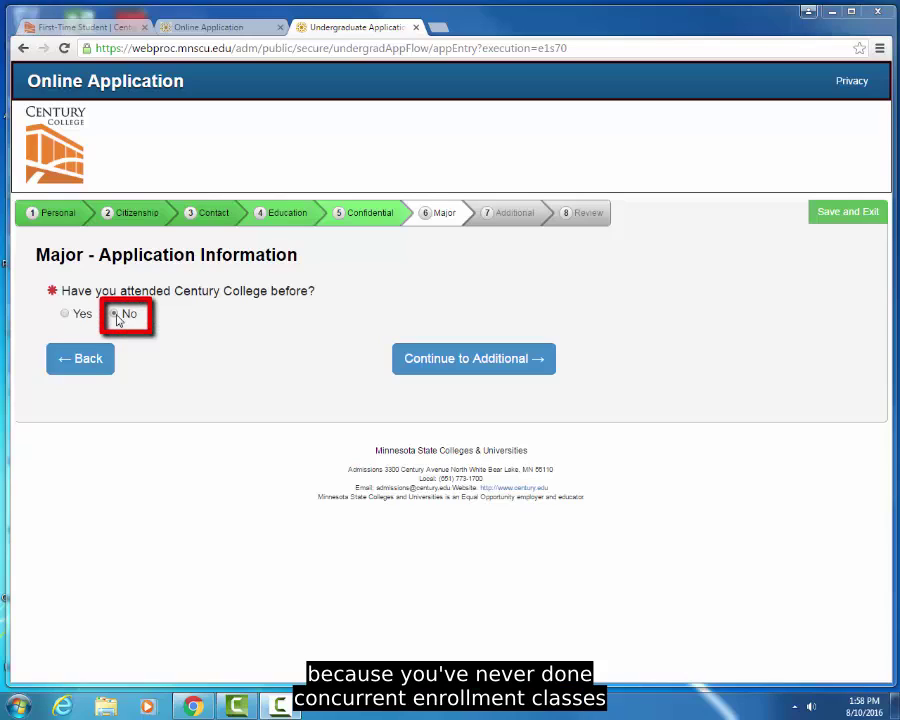
left_click(115, 314)
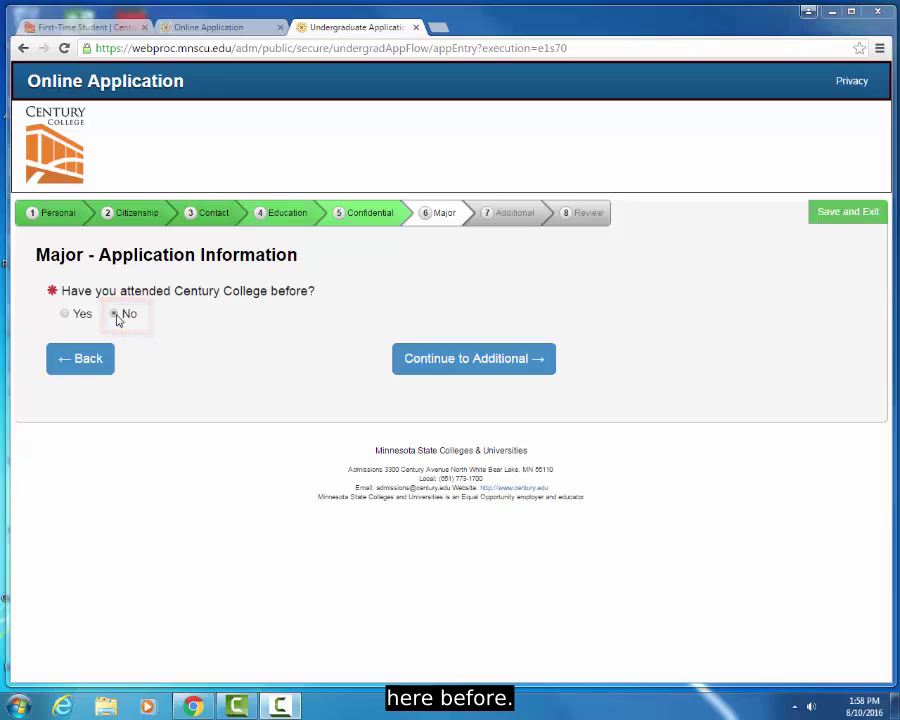
left_click(424, 369)
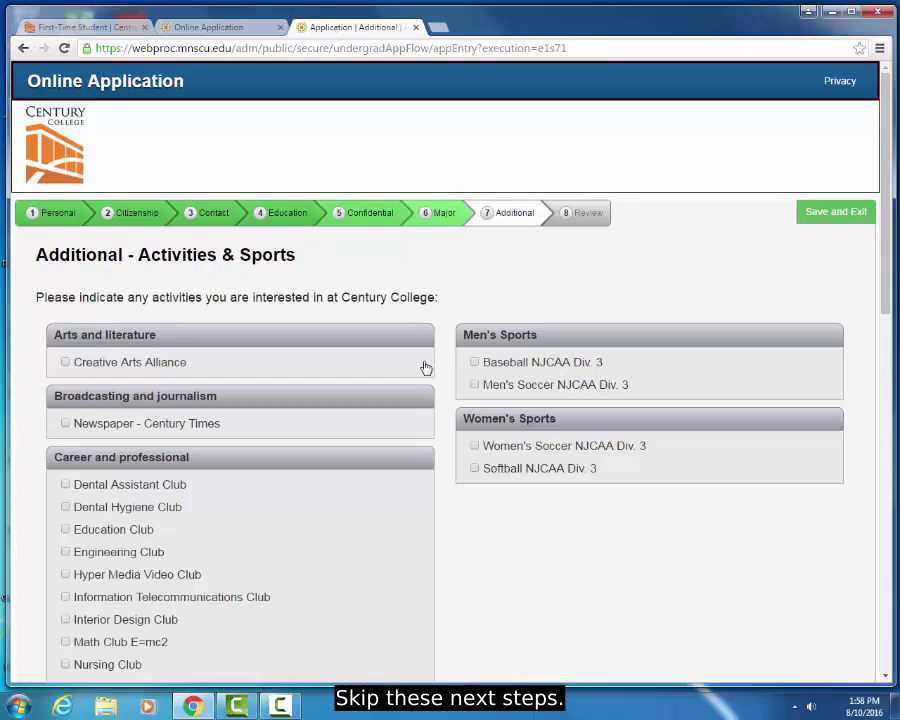
Leave activities blank and scroll through the application review to reach submission
scroll(430, 476, "down", 10)
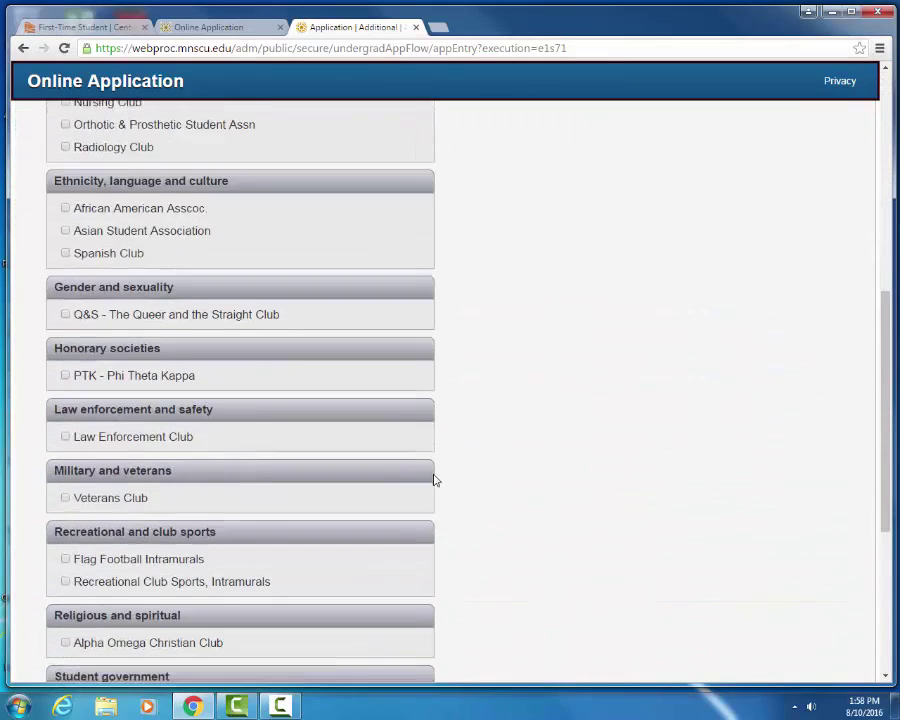
scroll(434, 481, "down", 2)
left_click(438, 567)
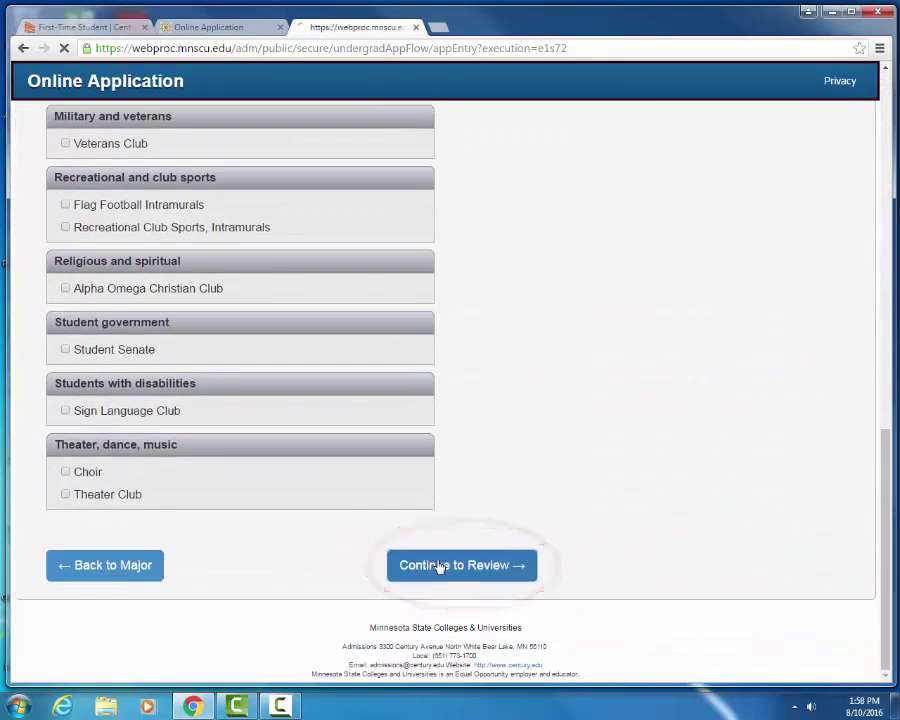
scroll(660, 478, "down", 3)
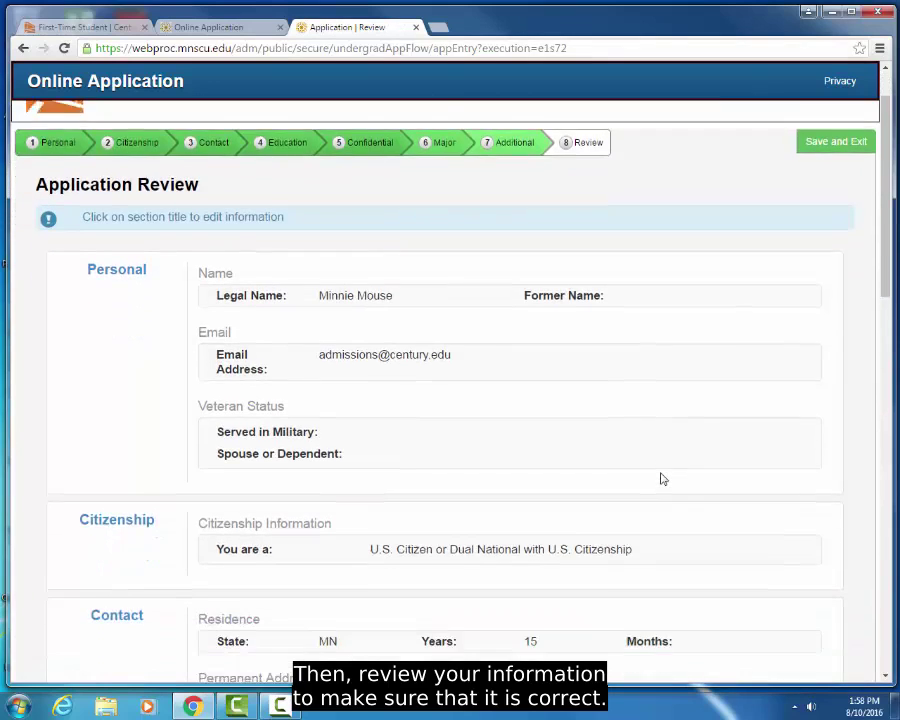
scroll(660, 478, "down", 4)
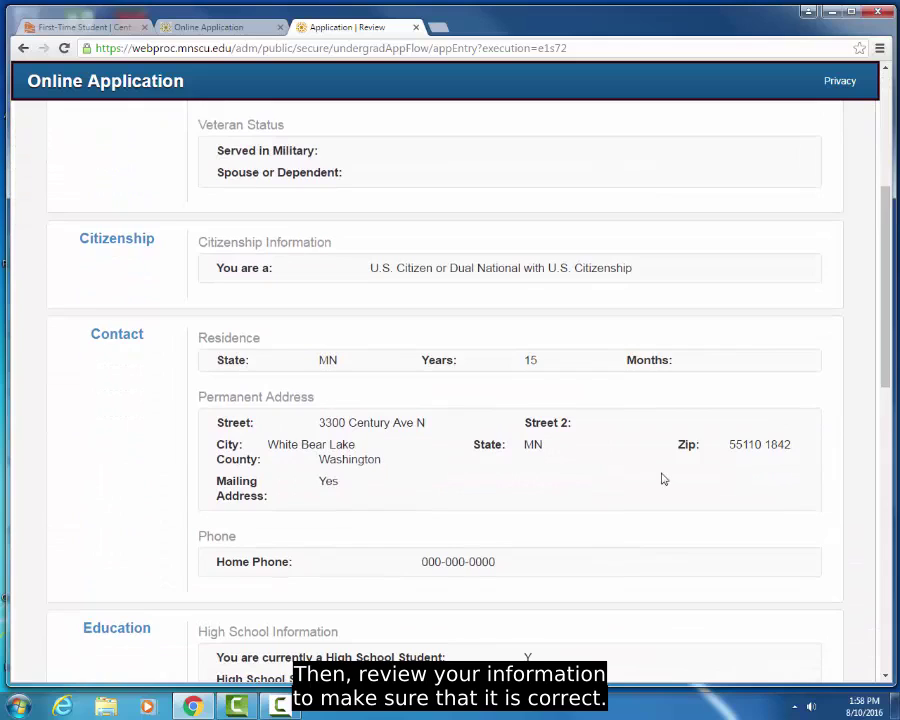
scroll(660, 478, "down", 3)
scroll(660, 478, "down", 5)
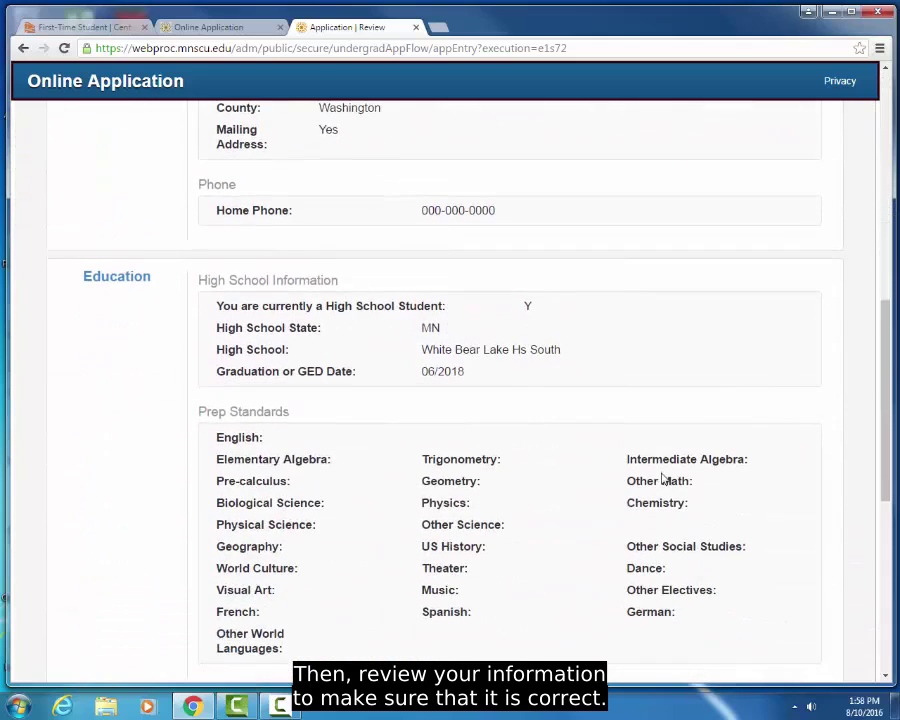
scroll(662, 478, "down", 4)
scroll(661, 474, "down", 4)
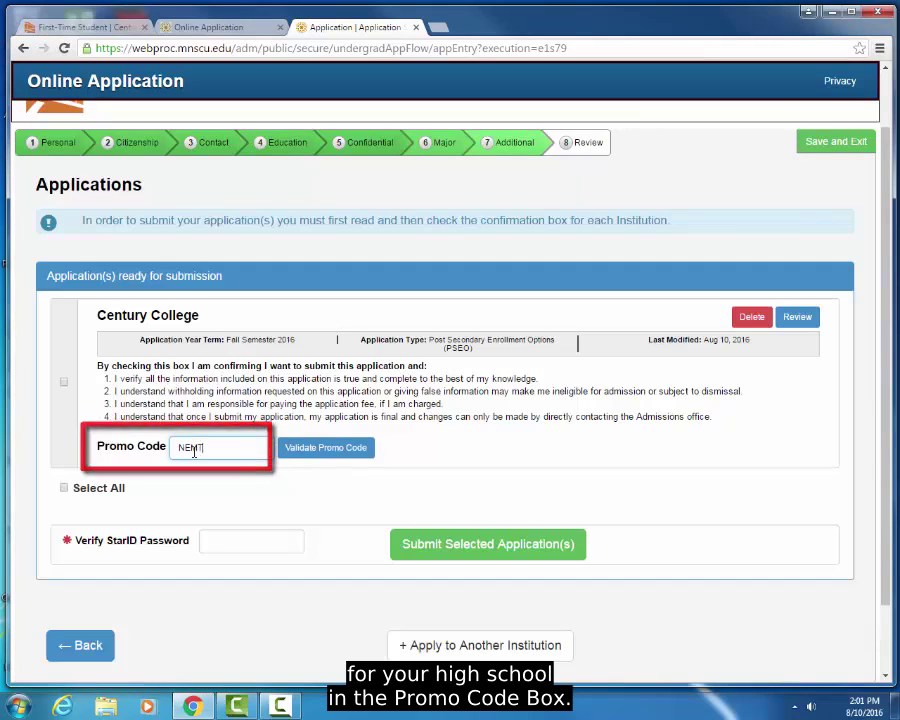
Validate promo code NEMT, tick the confirmation, enter the StarID password and submit the Century College application
type("T")
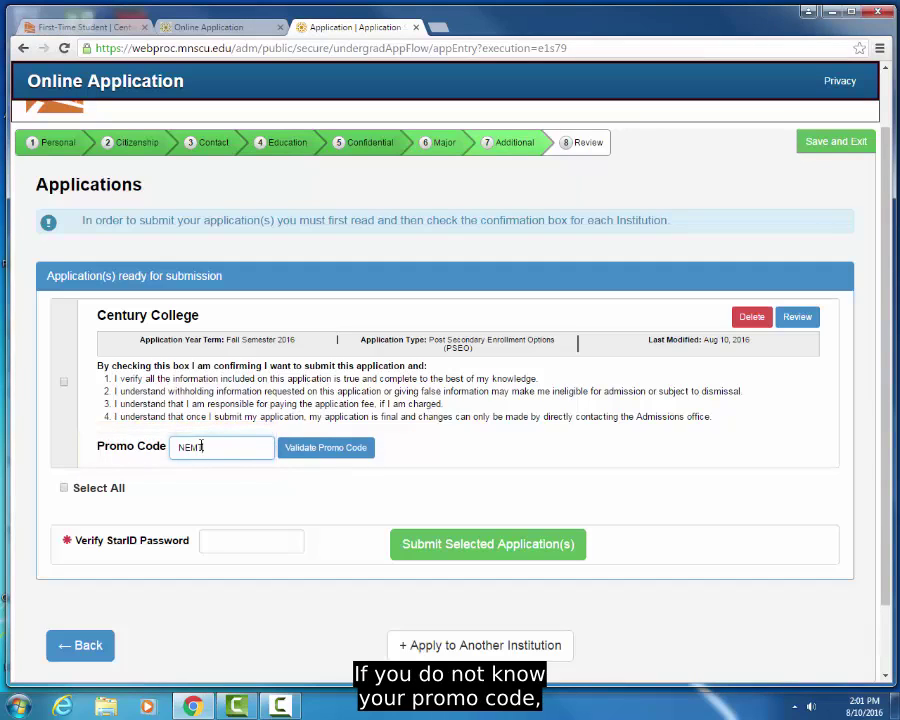
left_click(322, 452)
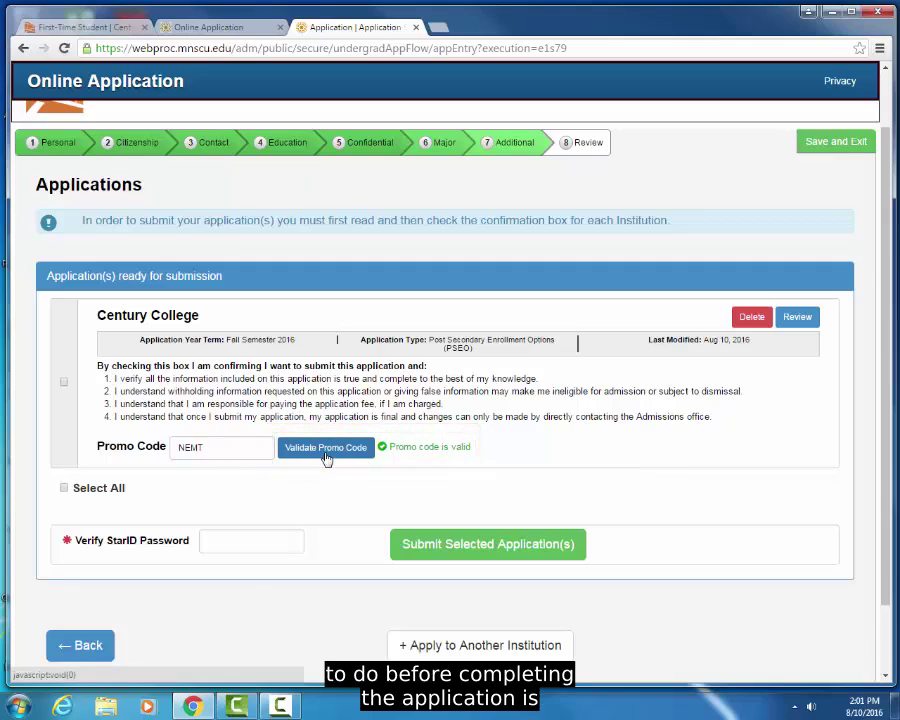
left_click(232, 541)
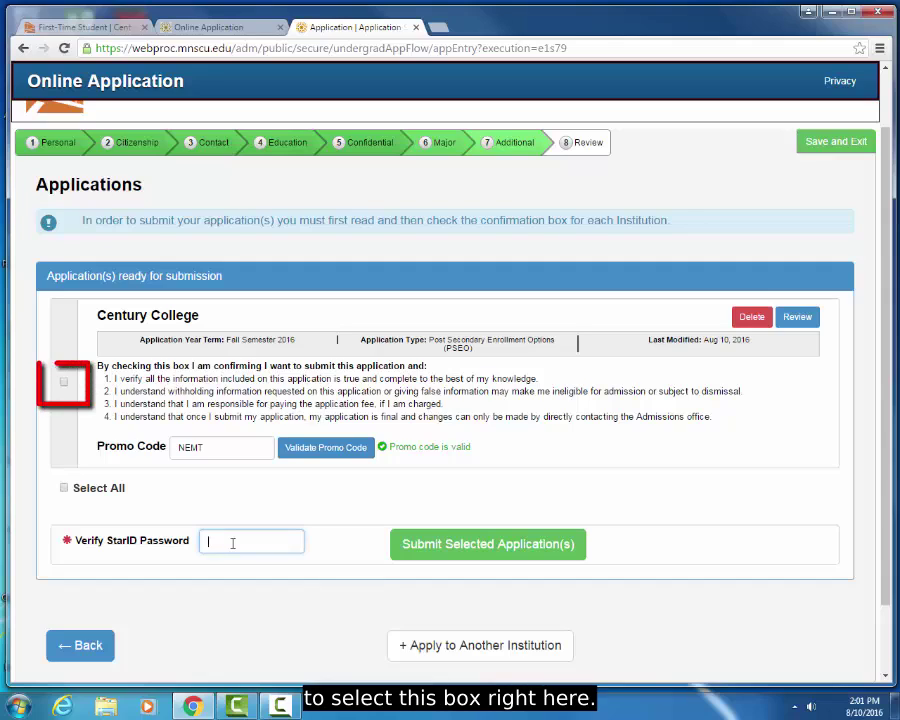
left_click(64, 384)
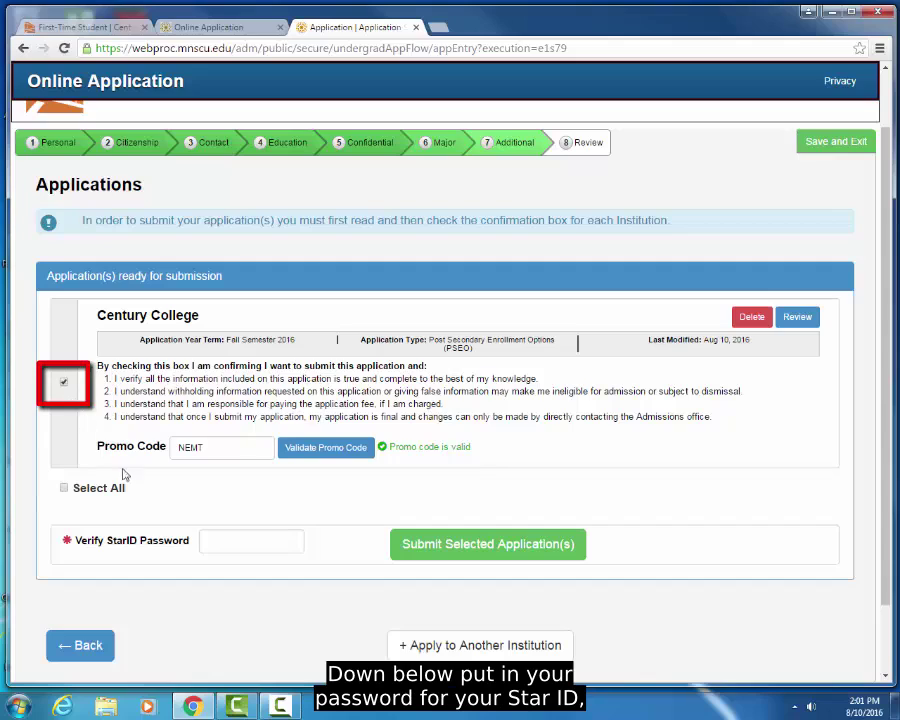
left_click(216, 543)
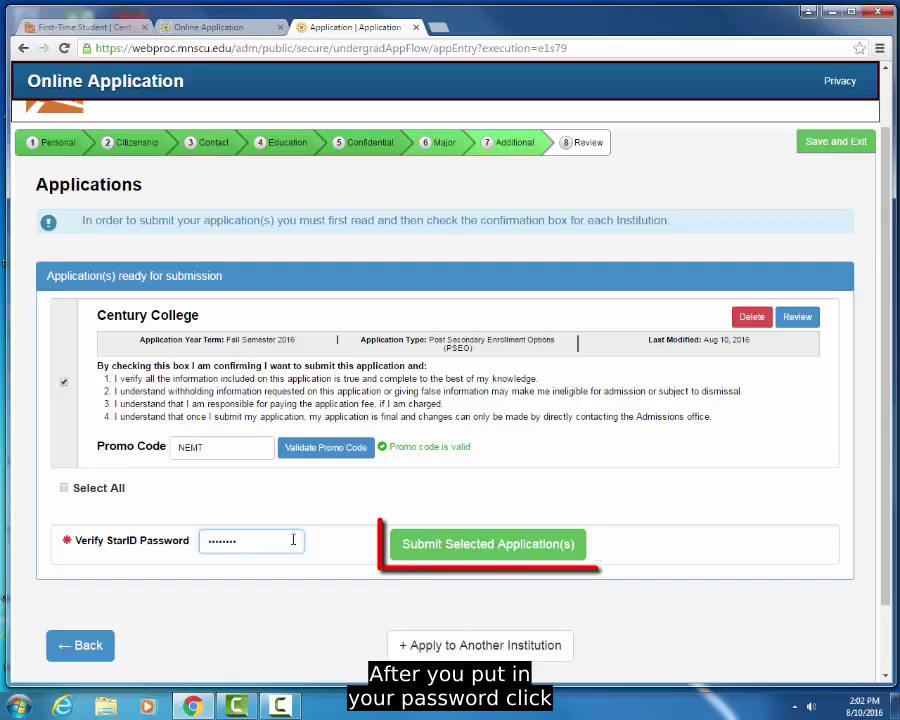
left_click(446, 553)
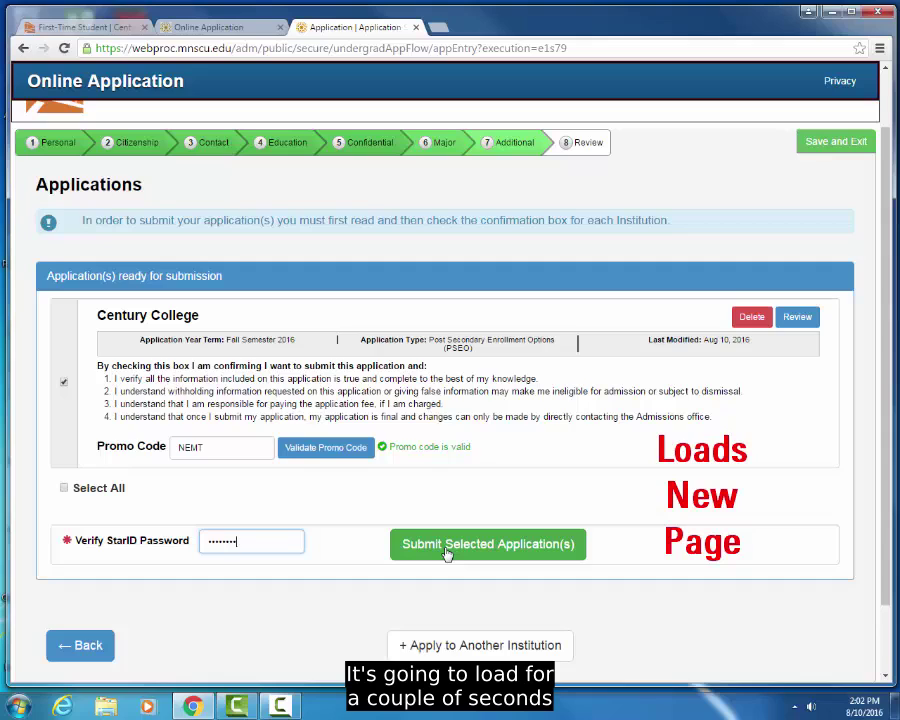